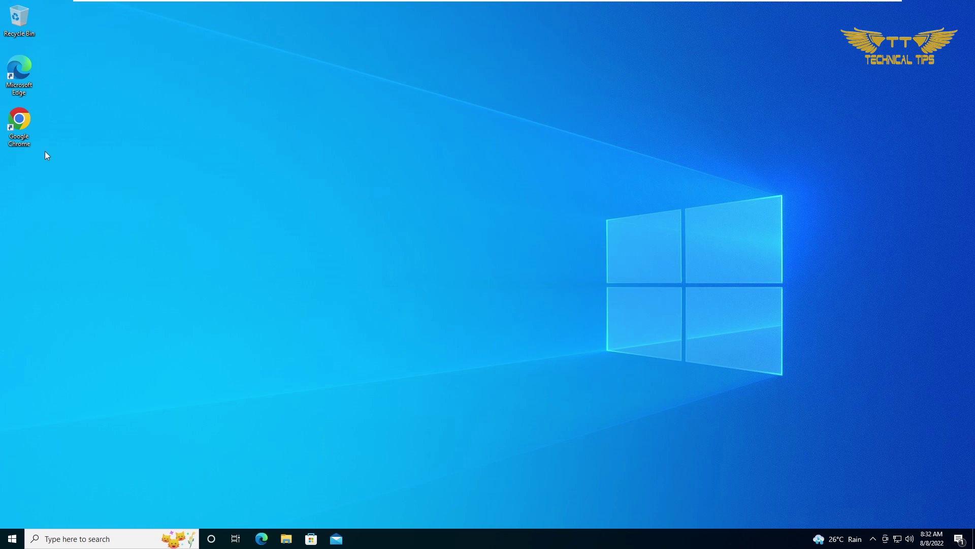
# - In Chrome, search Google for 'rufus' and open the official rufus.ie result
pyautogui.doubleClick(27, 127)
pyautogui.write('rufus')
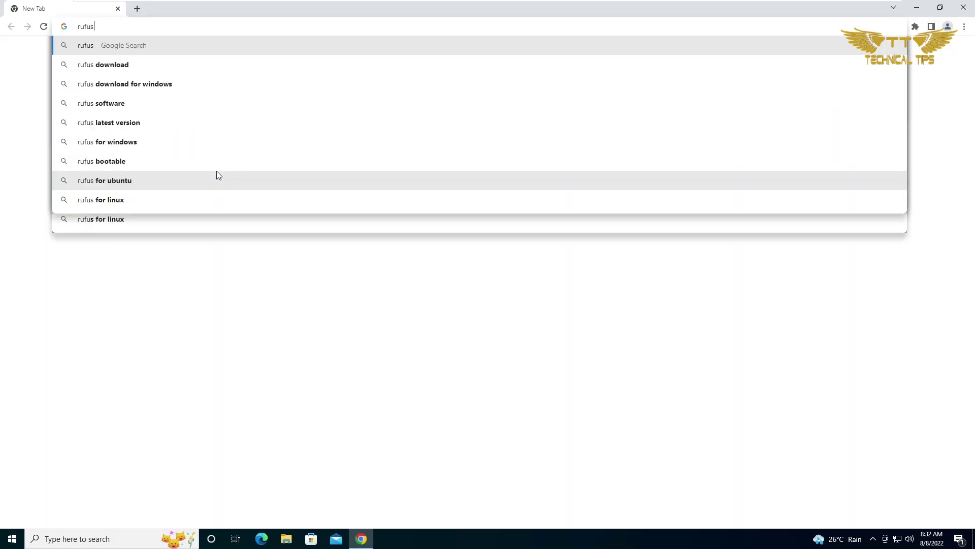
pyautogui.press('Return')
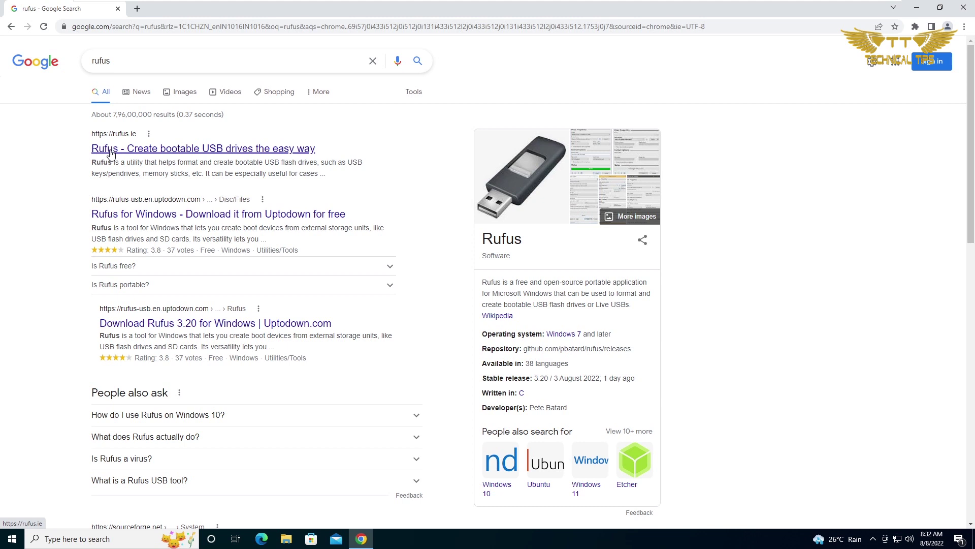
pyautogui.click(111, 153)
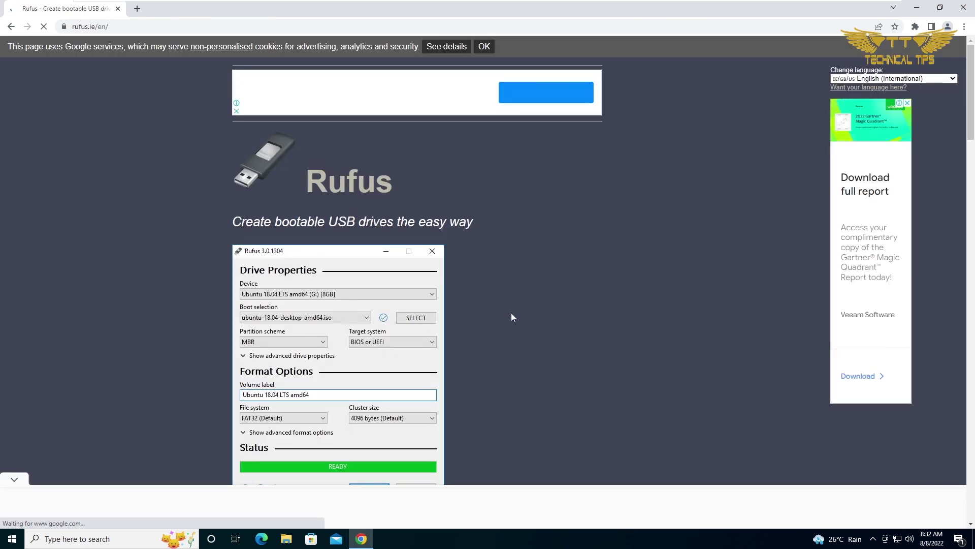
# - Scroll down rufus.ie to the Download section listing Rufus 3.20
pyautogui.scroll(-2, 511, 312)
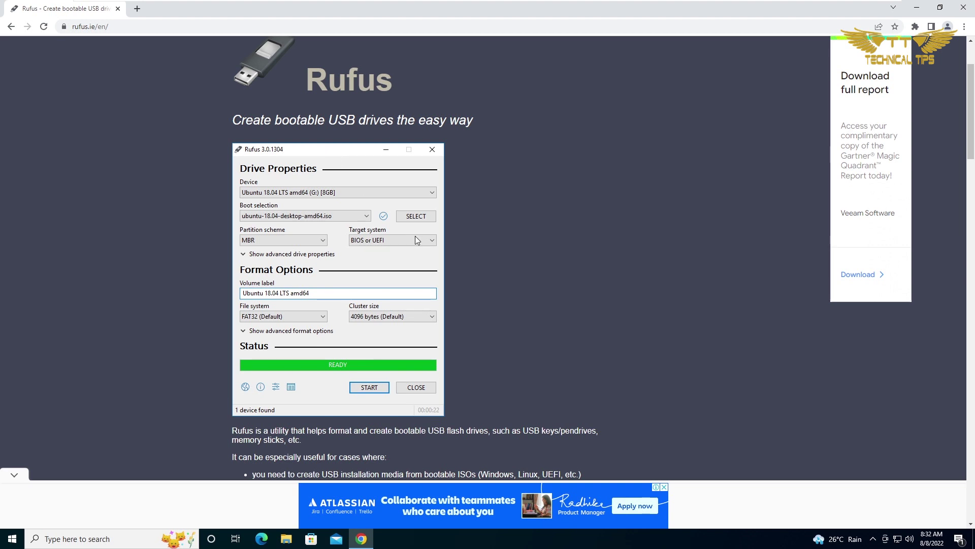
pyautogui.scroll(-5, 415, 235)
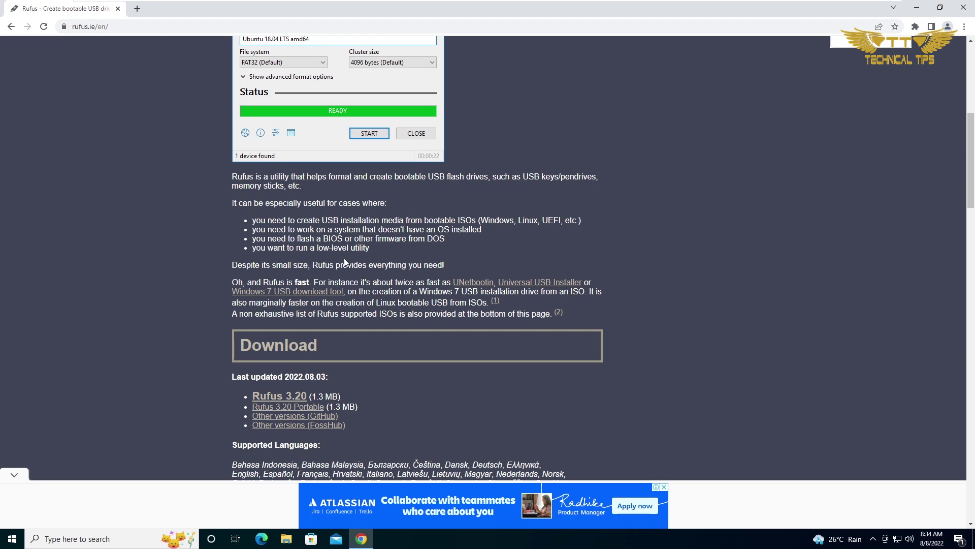
pyautogui.scroll(7, 344, 258)
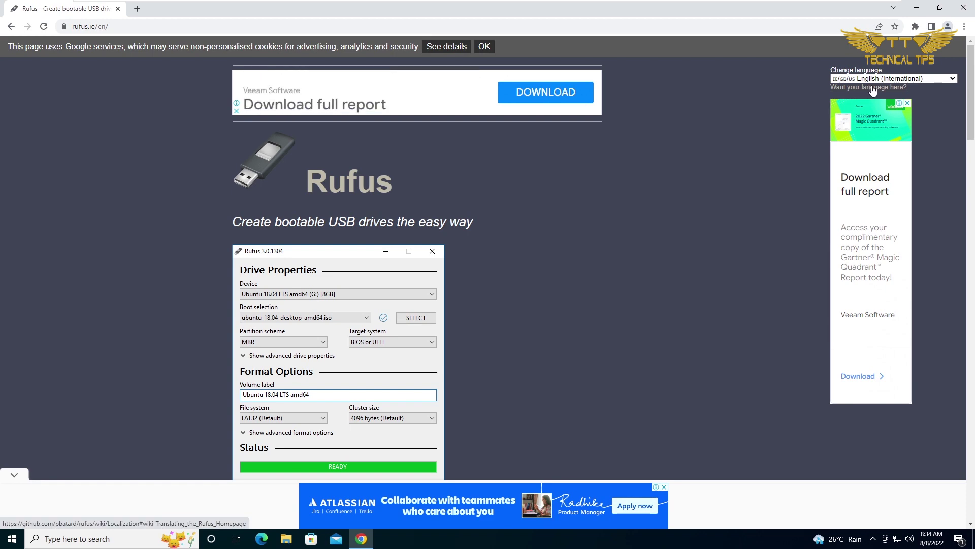
pyautogui.scroll(-2, 520, 251)
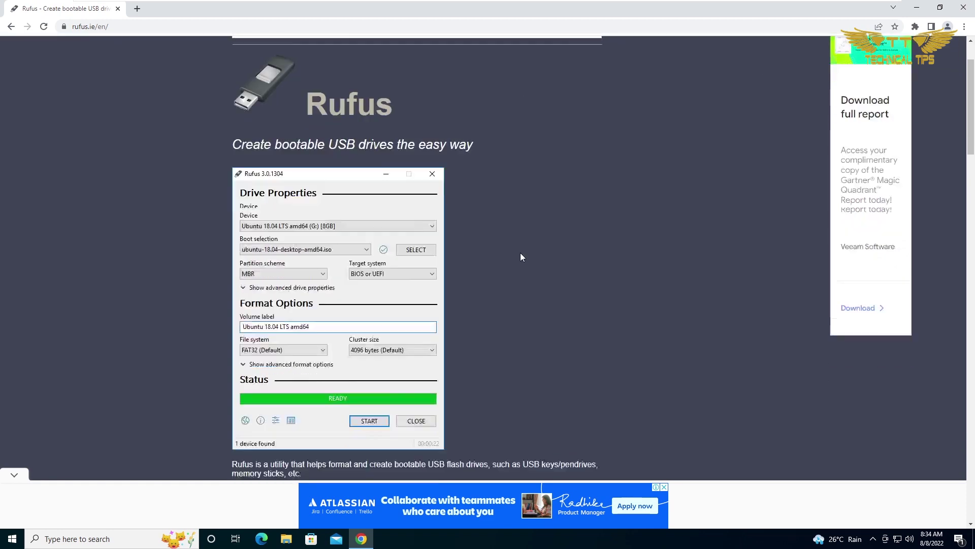
pyautogui.scroll(-6, 520, 256)
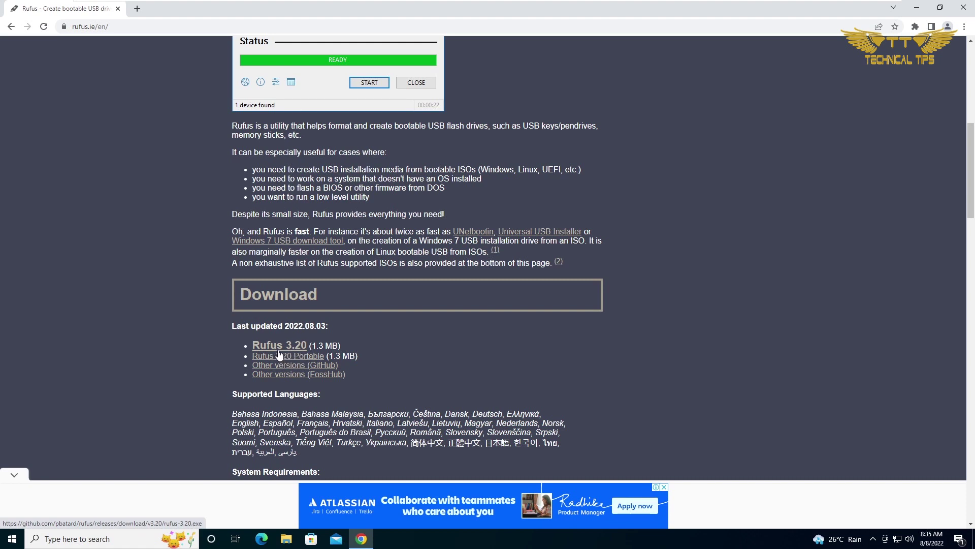
pyautogui.click(278, 349)
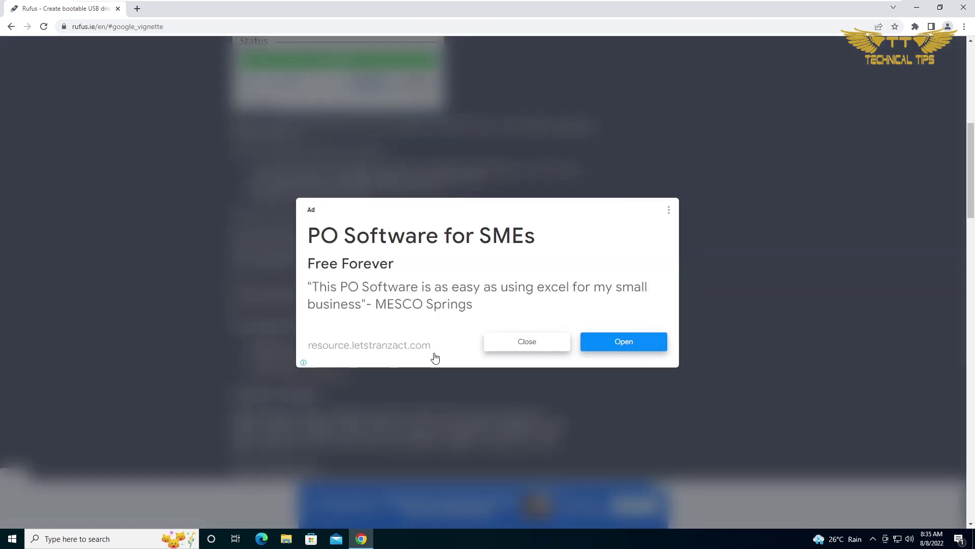
# - Dismiss the full-page ad and run the downloaded rufus-3.20.exe from the download bar
pyautogui.click(516, 343)
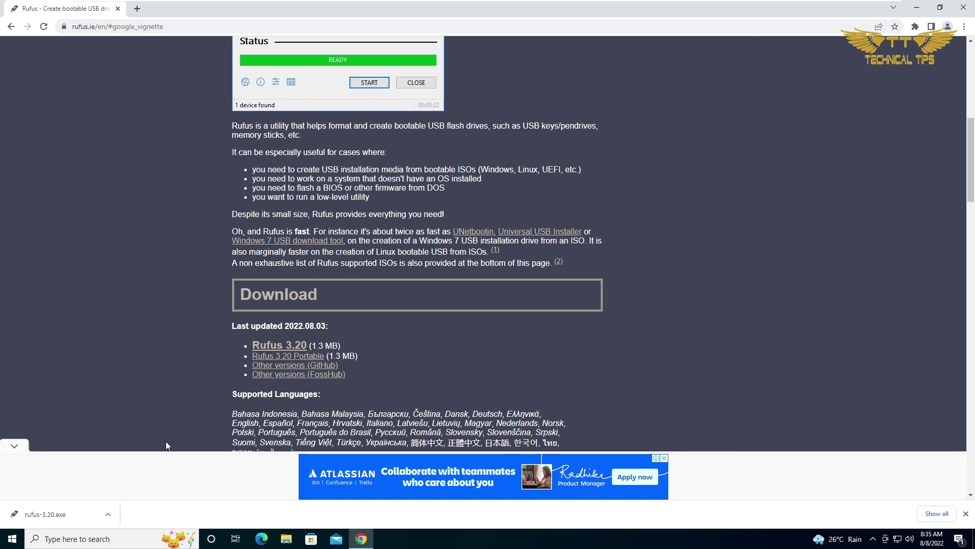
pyautogui.click(107, 516)
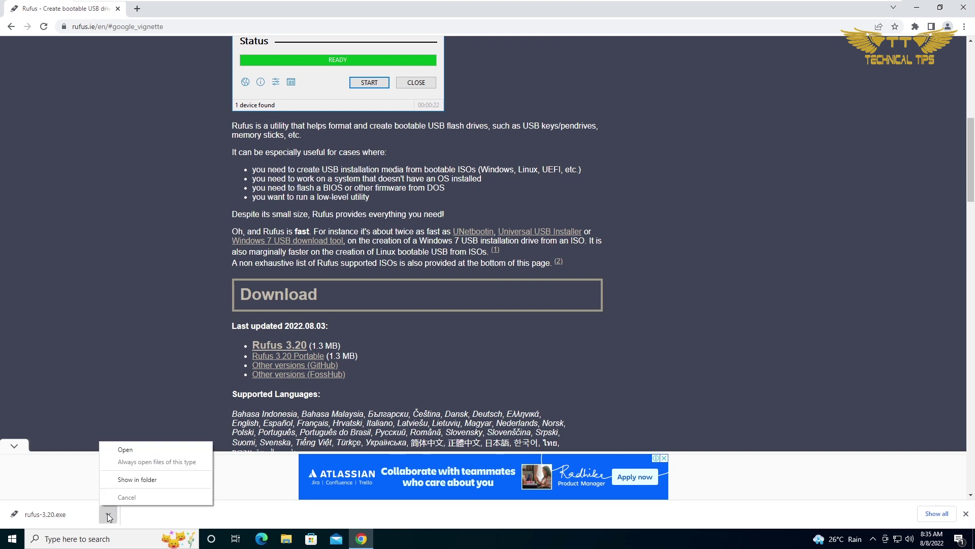
pyautogui.click(126, 450)
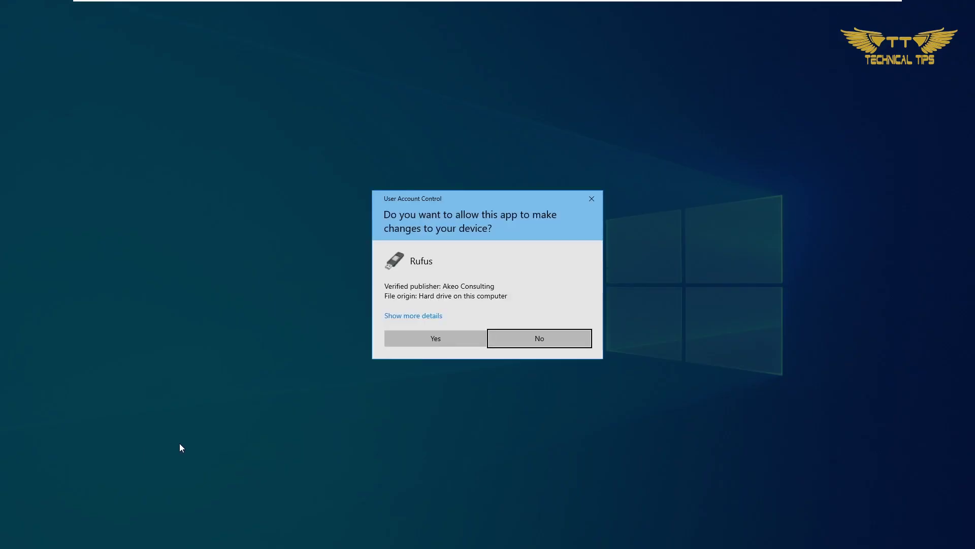
# - Approve Rufus in User Account Control, minimize Chrome, and allow Rufus online update checks
pyautogui.click(428, 340)
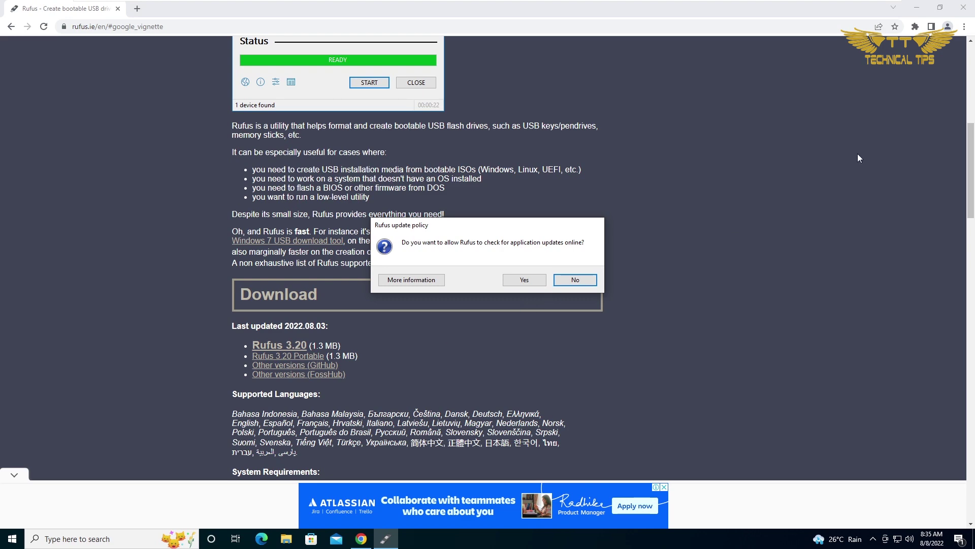
pyautogui.click(916, 10)
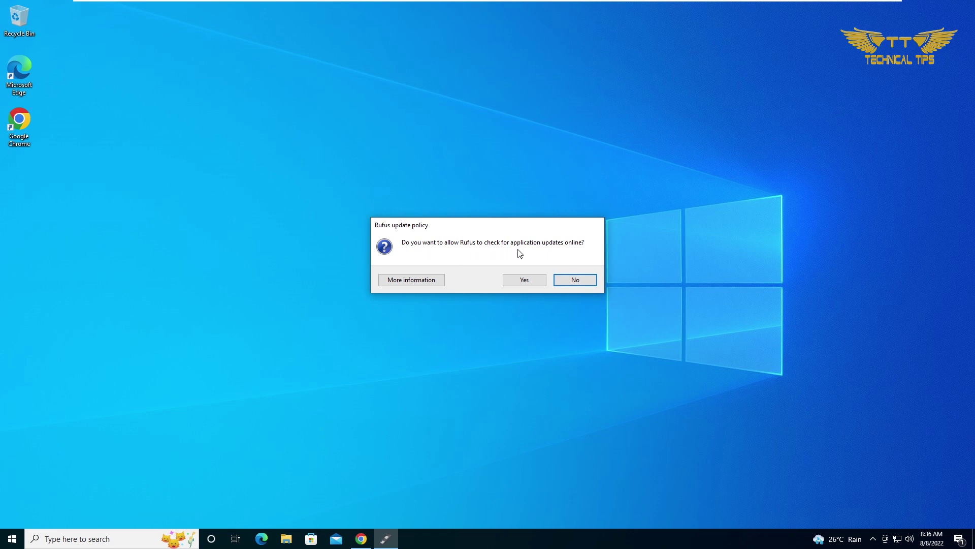
pyautogui.click(528, 281)
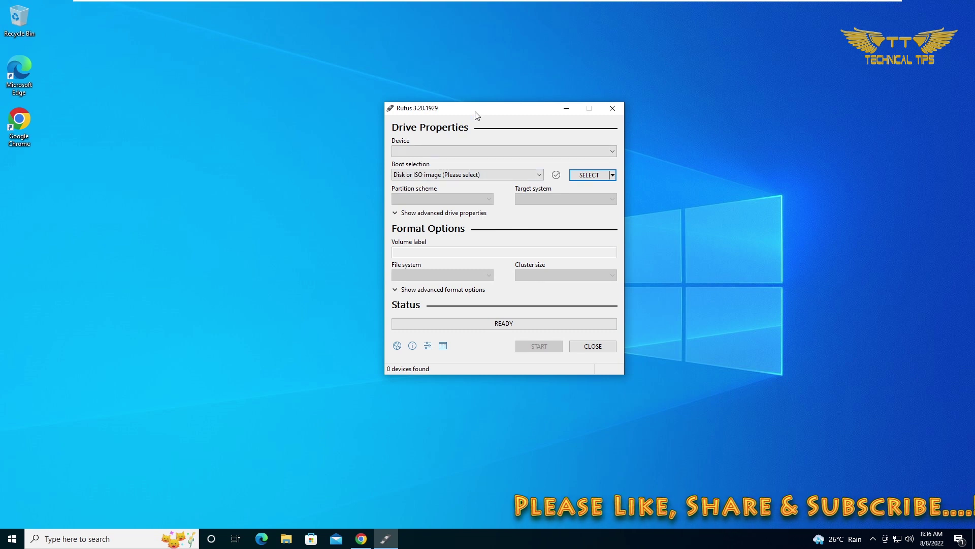
pyautogui.moveTo(478, 115); pyautogui.dragTo(483, 153)
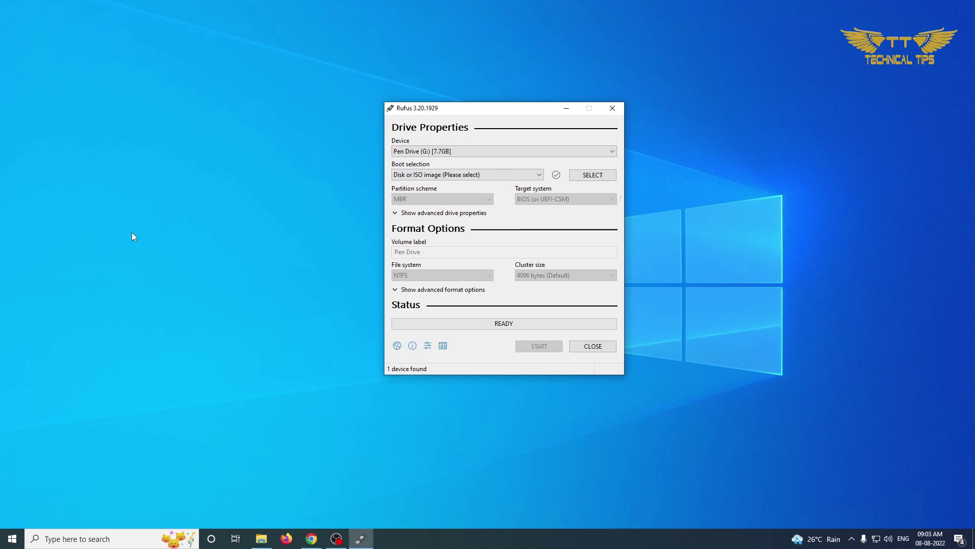
# - Open the Windows Run box with Win+R
pyautogui.press('super+r')
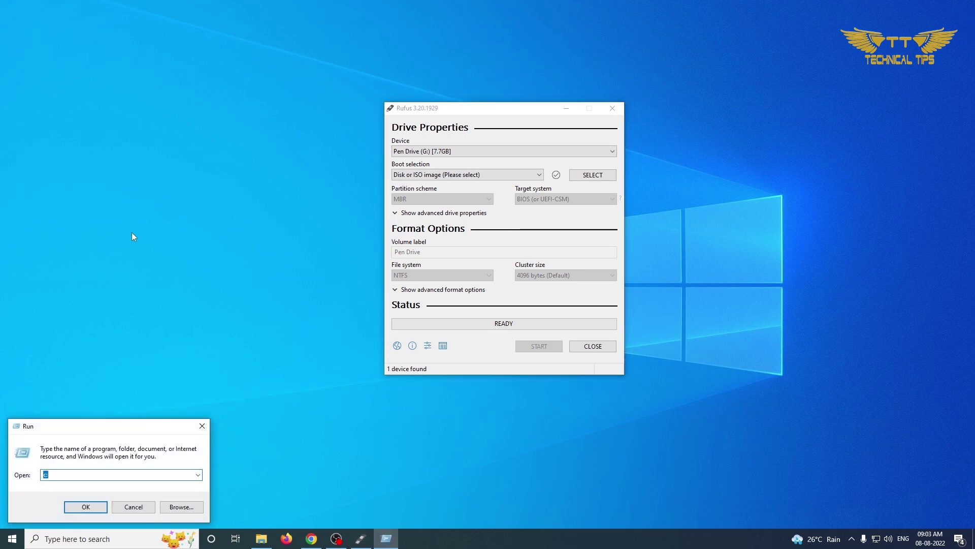
# - Open C: in File Explorer, confirm Pen Drive (G:) is empty, then show This PC maximized
pyautogui.press('Return')
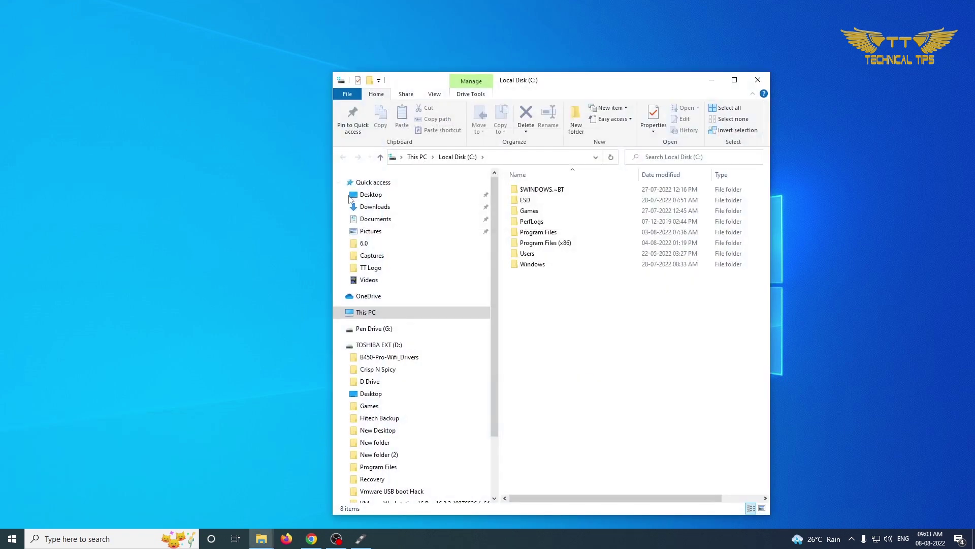
pyautogui.click(387, 330)
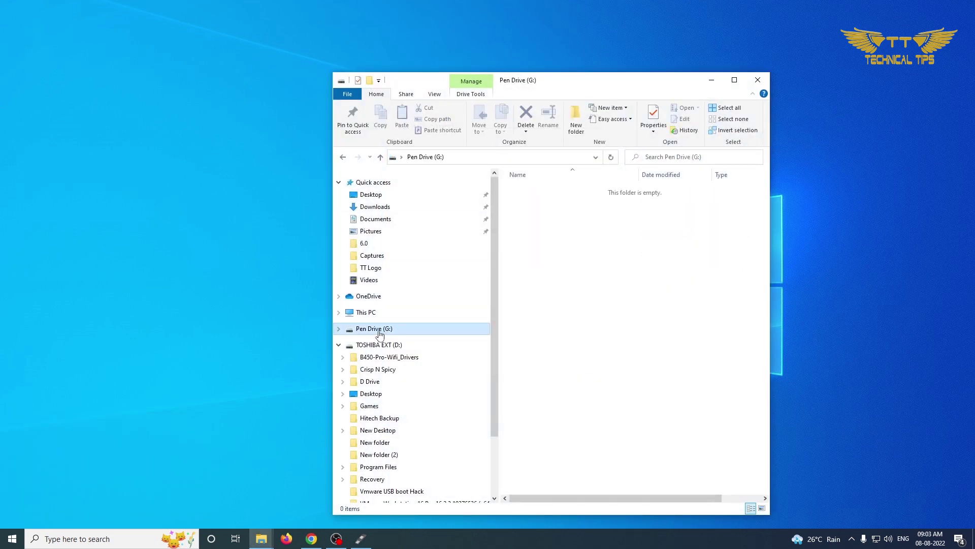
pyautogui.click(367, 313)
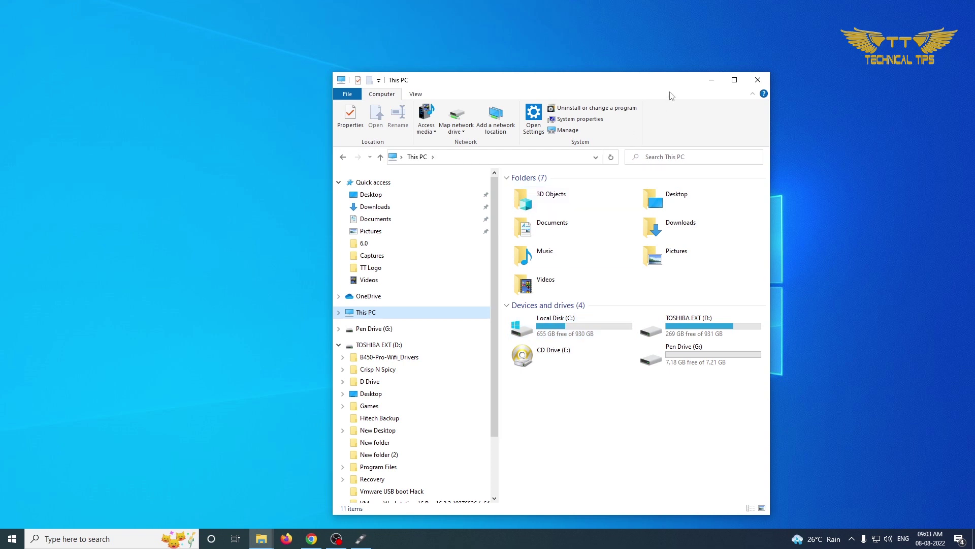
pyautogui.click(735, 79)
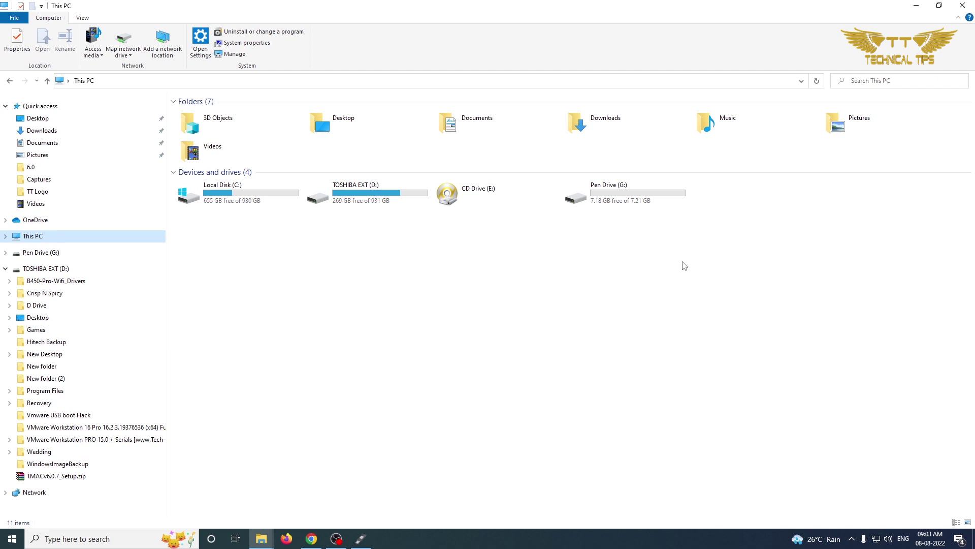
# - Quick-format Pen Drive (G:) as NTFS through its Format dialog, then close File Explorer
pyautogui.rightClick(620, 203)
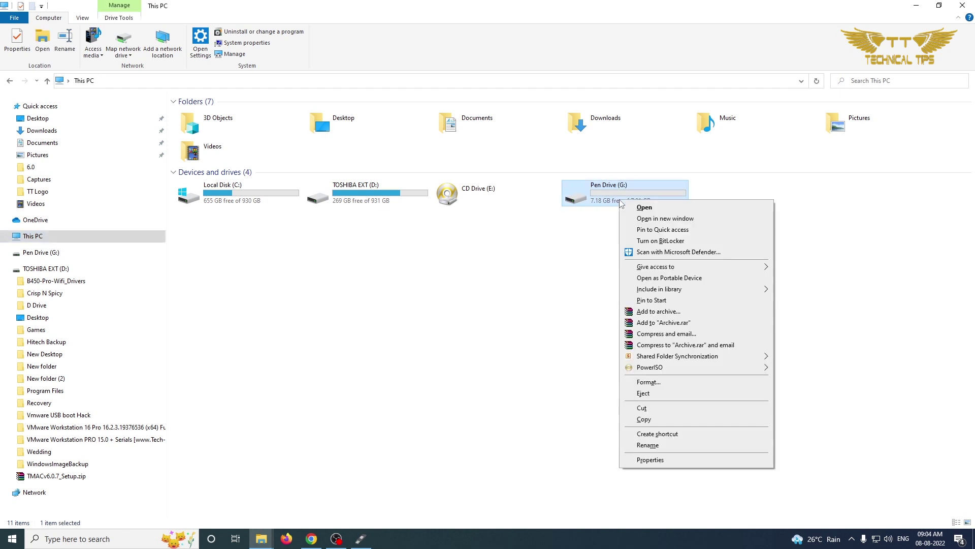
pyautogui.click(681, 384)
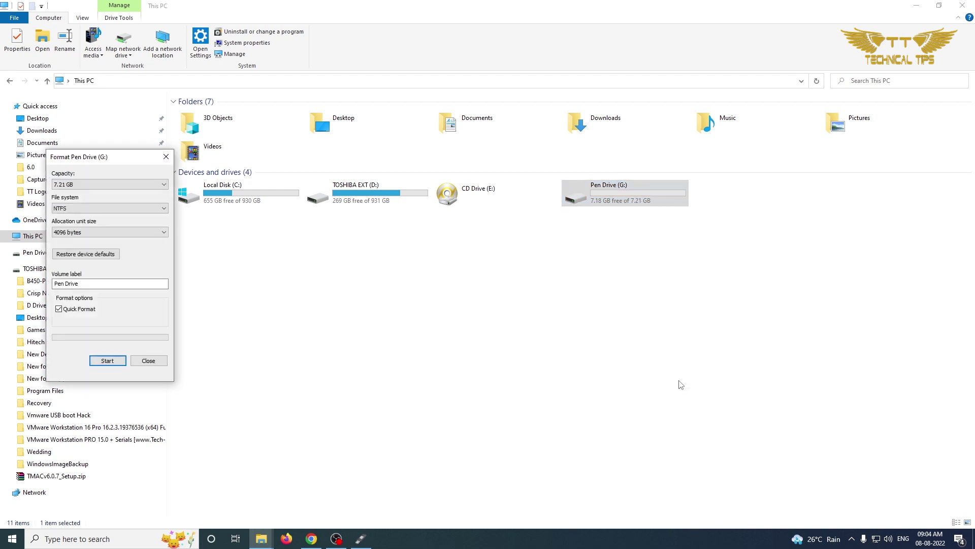
pyautogui.moveTo(125, 162); pyautogui.dragTo(590, 163)
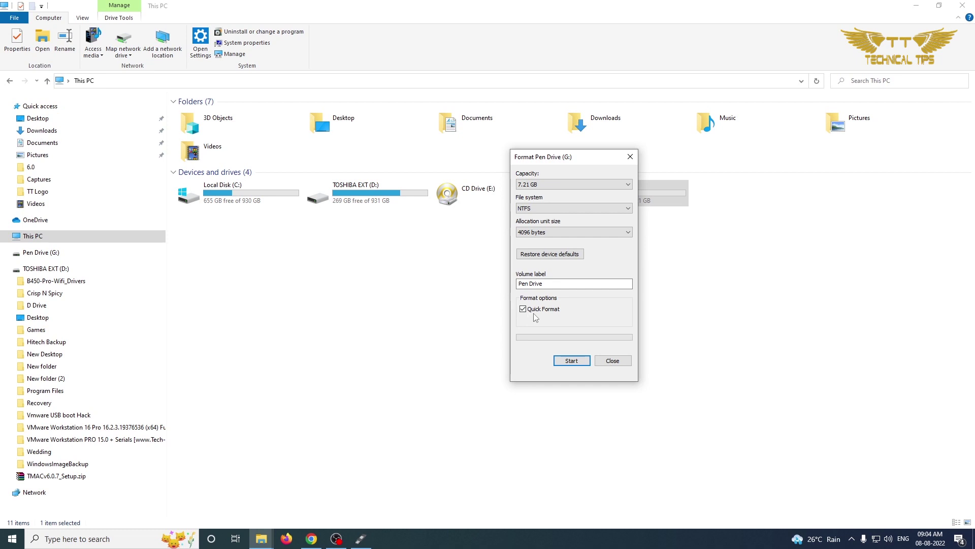
pyautogui.click(571, 361)
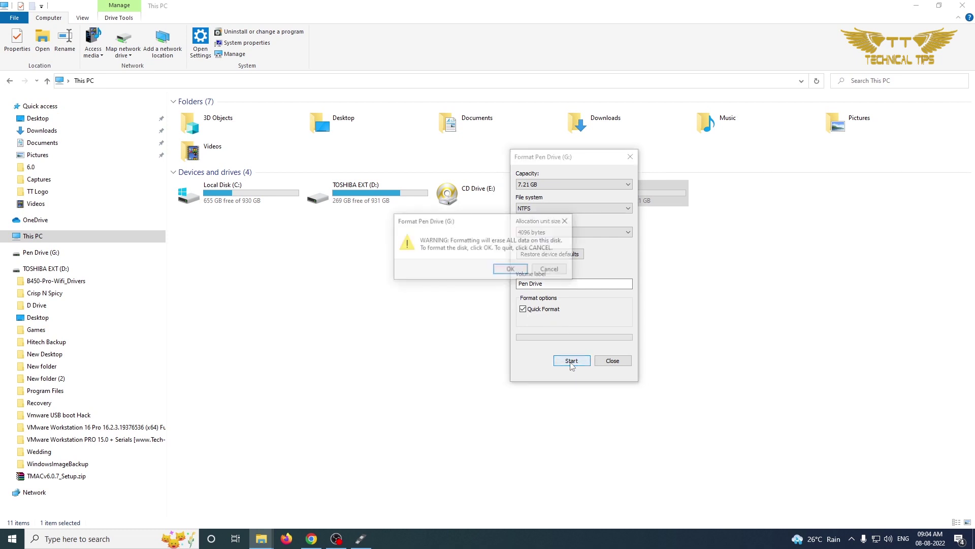
pyautogui.click(512, 270)
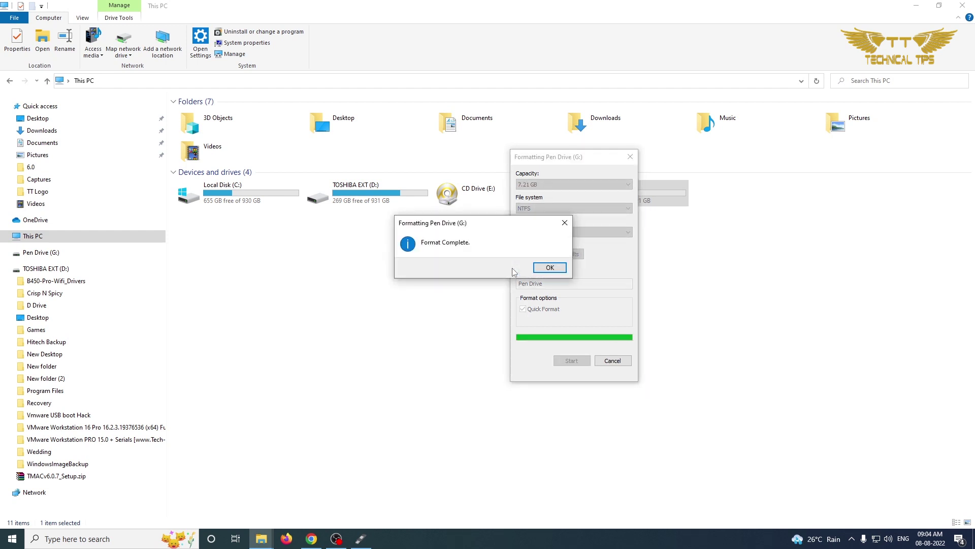
pyautogui.click(550, 268)
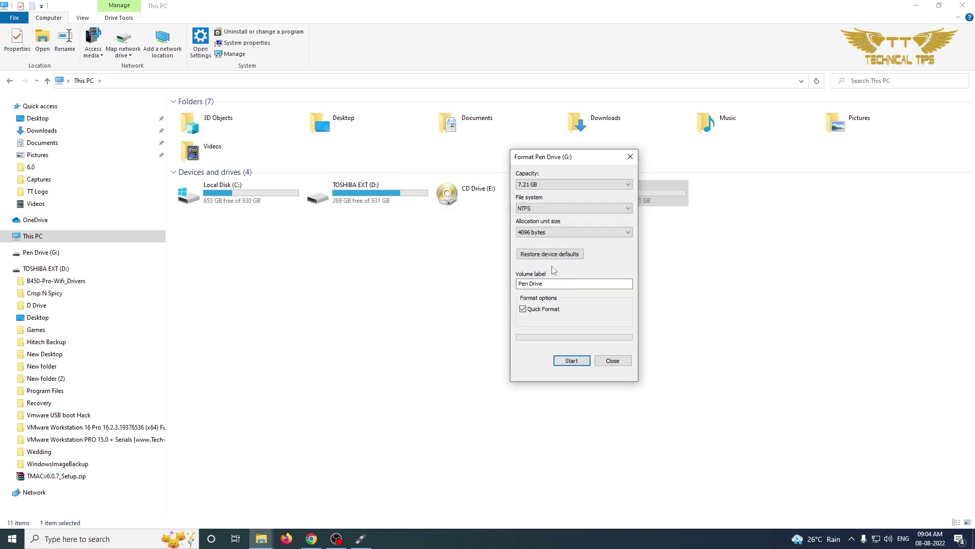
pyautogui.click(631, 157)
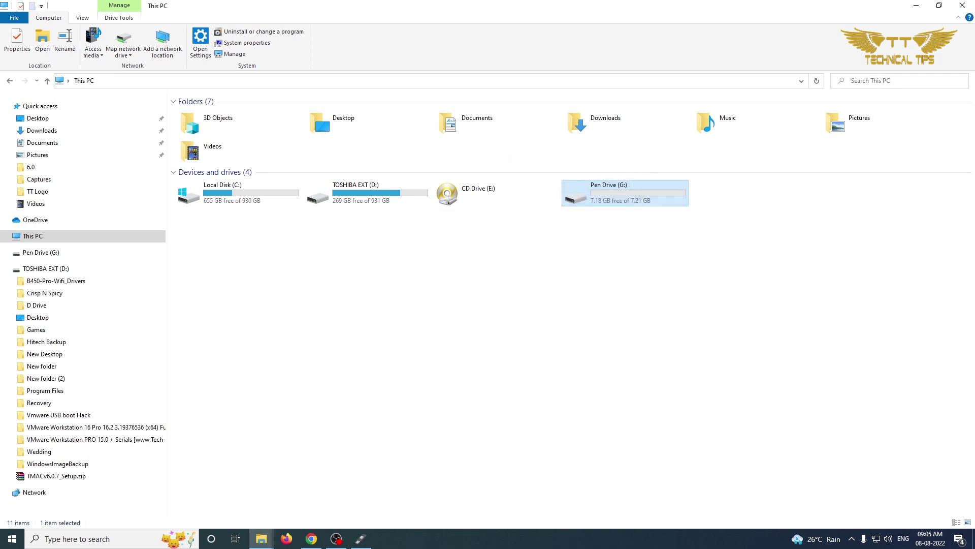
pyautogui.click(962, 6)
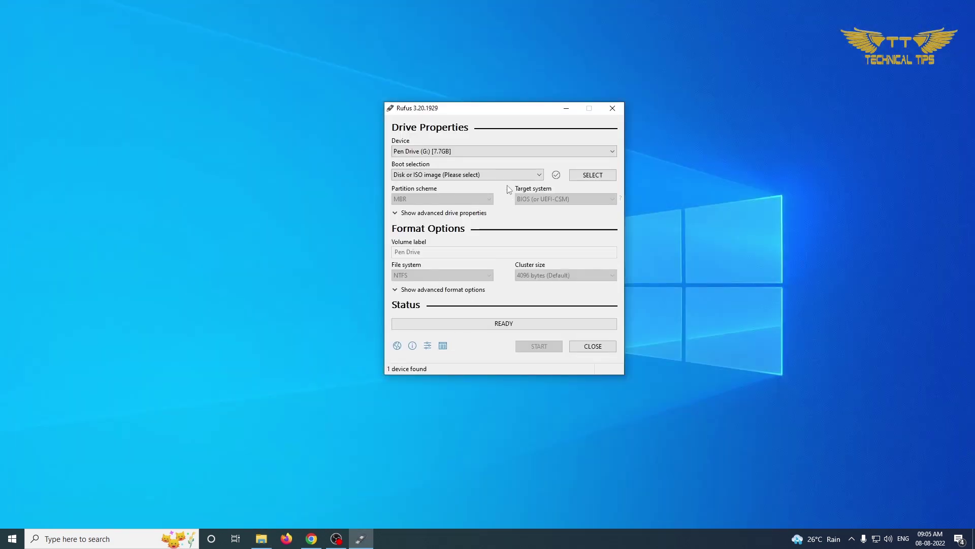
# - Keep Pen Drive (G:) [7.7GB] selected in the Rufus Device dropdown
pyautogui.click(502, 151)
pyautogui.click(502, 151)
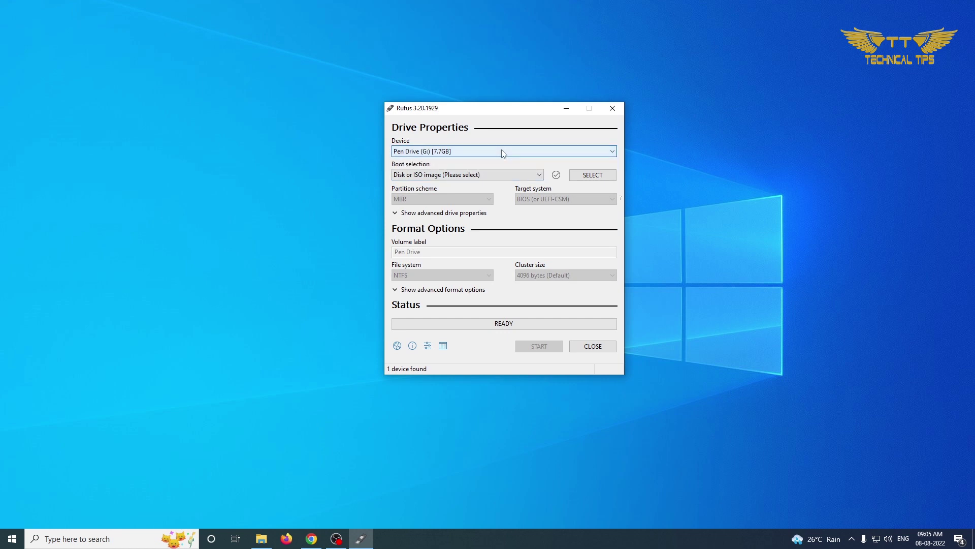
pyautogui.click(502, 151)
pyautogui.click(502, 151)
pyautogui.click(502, 152)
pyautogui.click(502, 152)
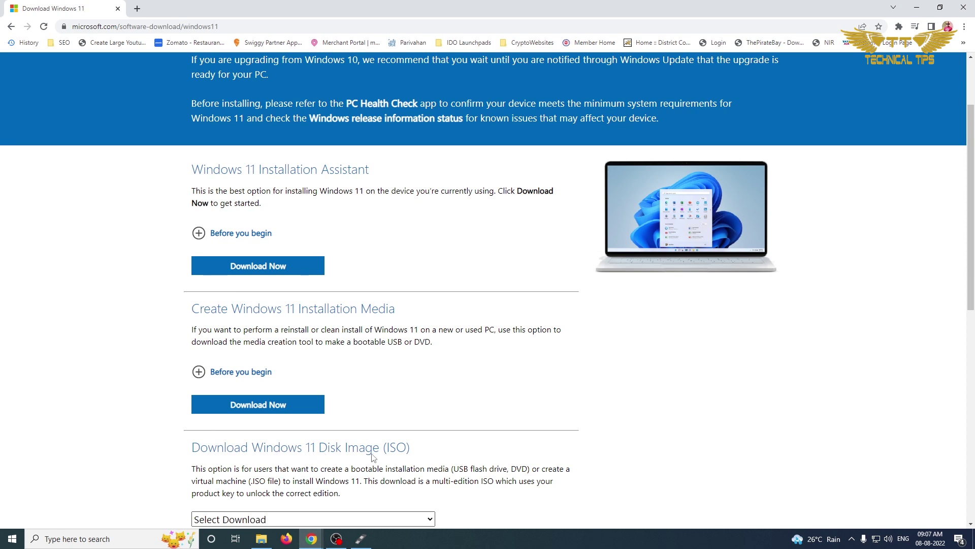
# - Select Windows 11 (multi-edition ISO) and request its download
pyautogui.scroll(-3, 416, 456)
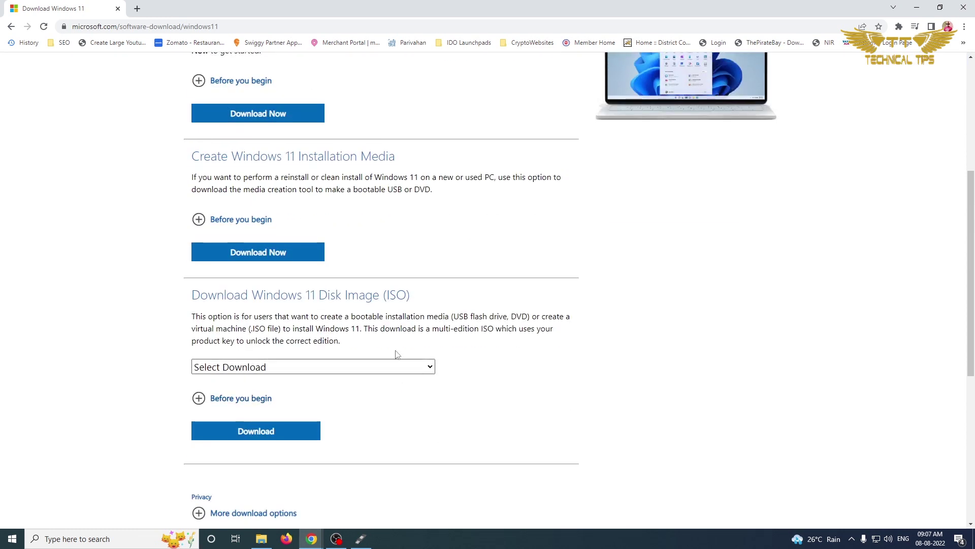
pyautogui.click(240, 367)
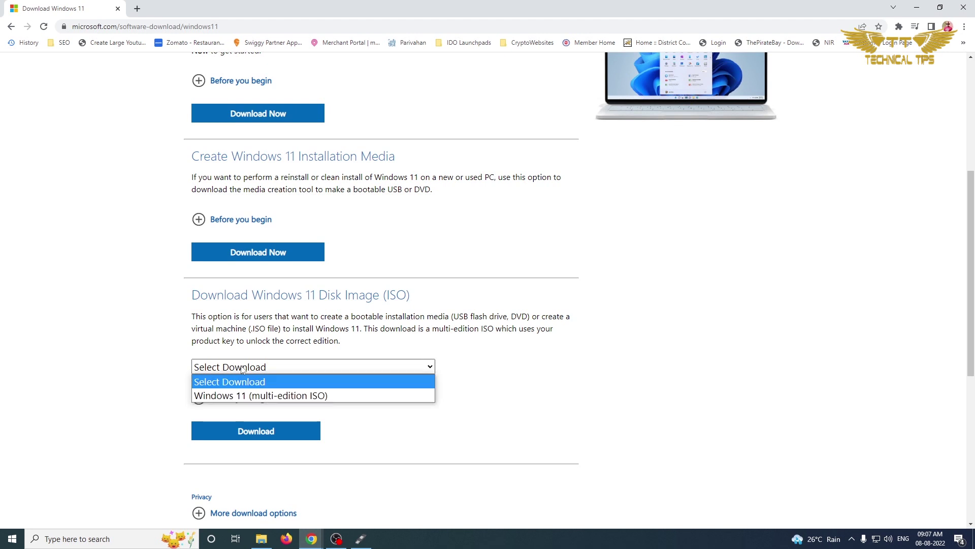
pyautogui.click(236, 394)
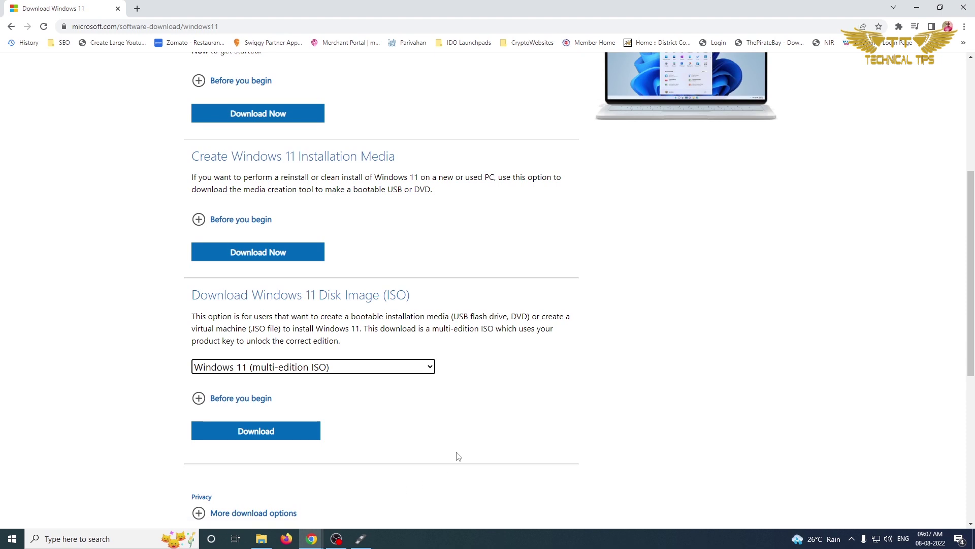
pyautogui.scroll(-2, 452, 440)
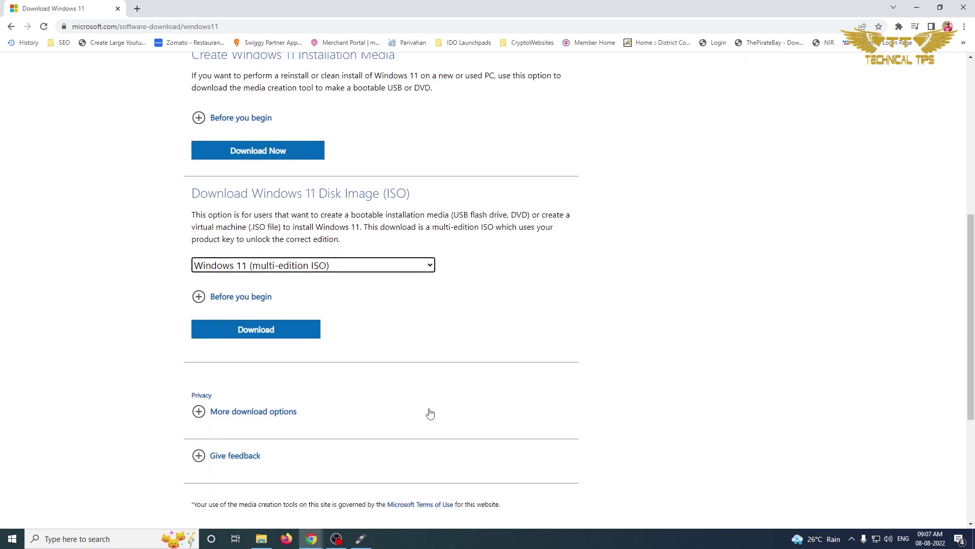
pyautogui.click(262, 331)
# - Choose English (United States), confirm, and start the 64-bit Windows 11 ISO download
pyautogui.scroll(-4, 261, 331)
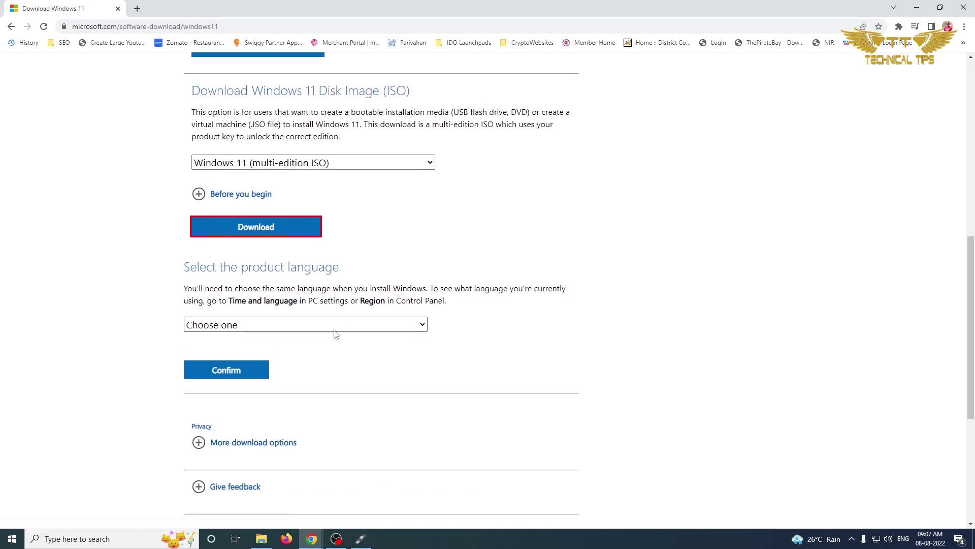
pyautogui.click(322, 329)
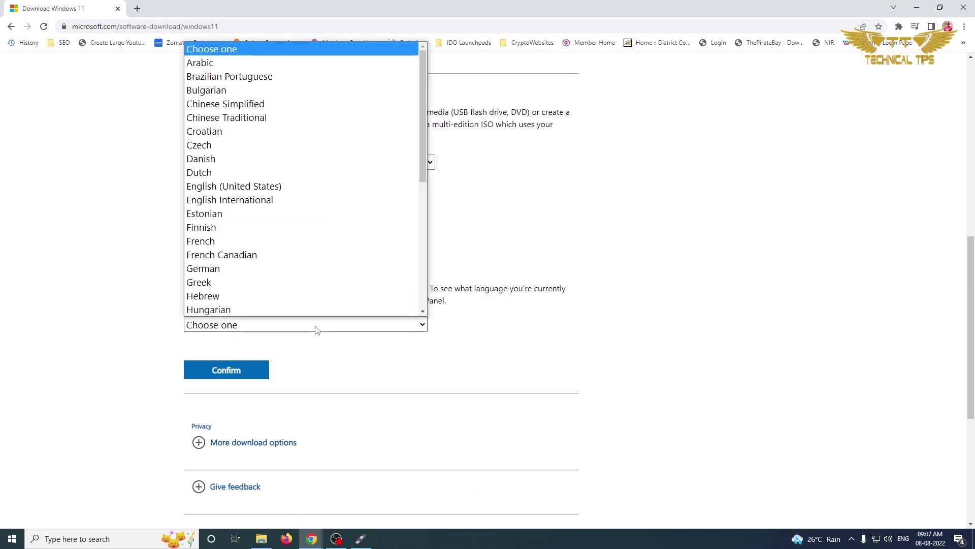
pyautogui.scroll(-6, 306, 310)
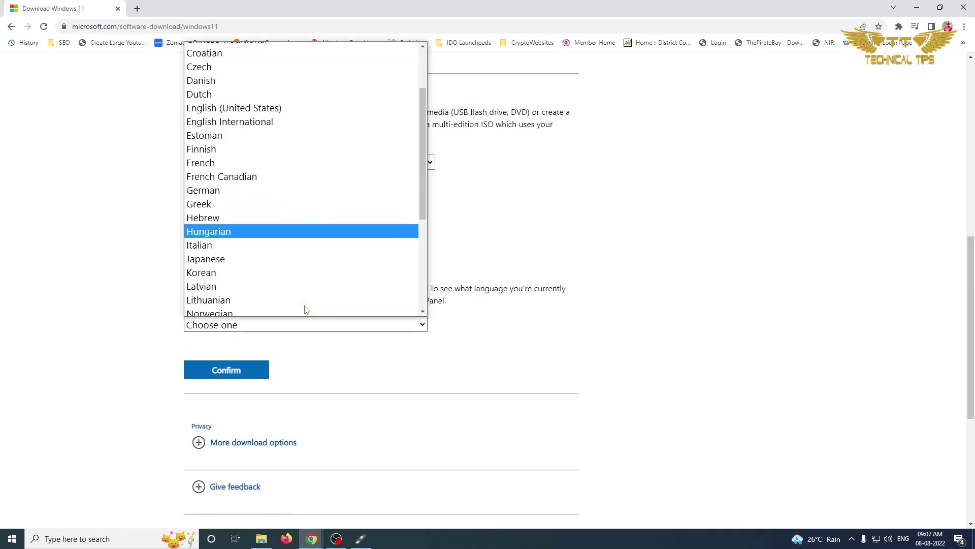
pyautogui.scroll(5, 307, 310)
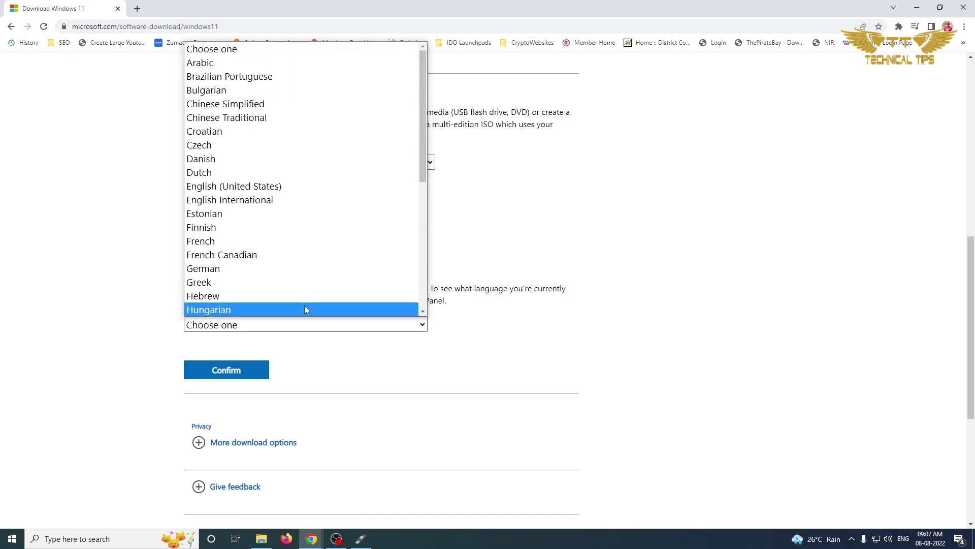
pyautogui.scroll(-2, 299, 271)
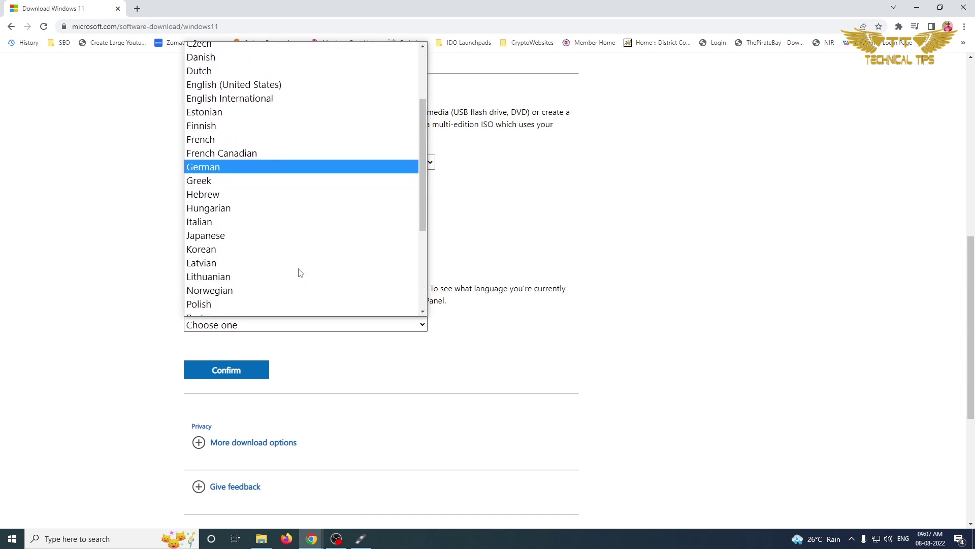
pyautogui.press('e')
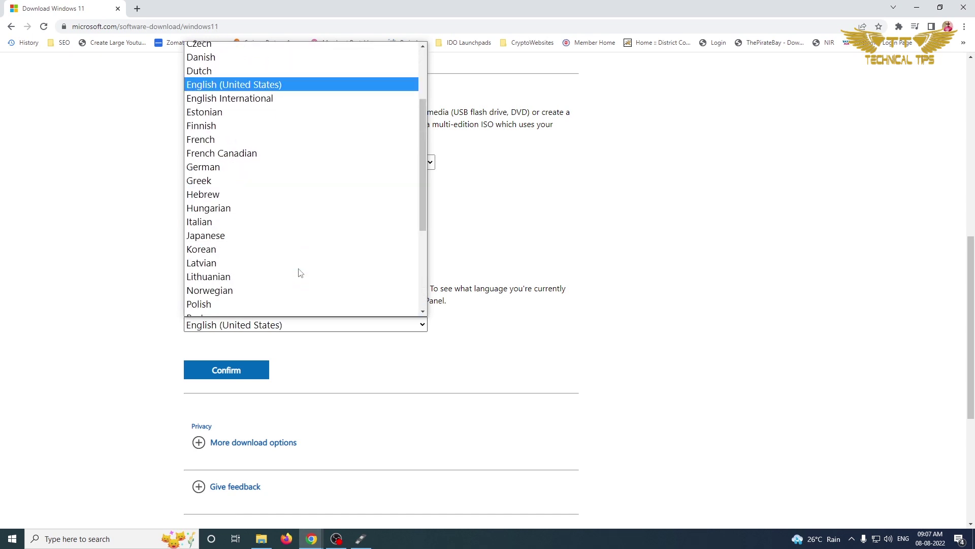
pyautogui.click(283, 86)
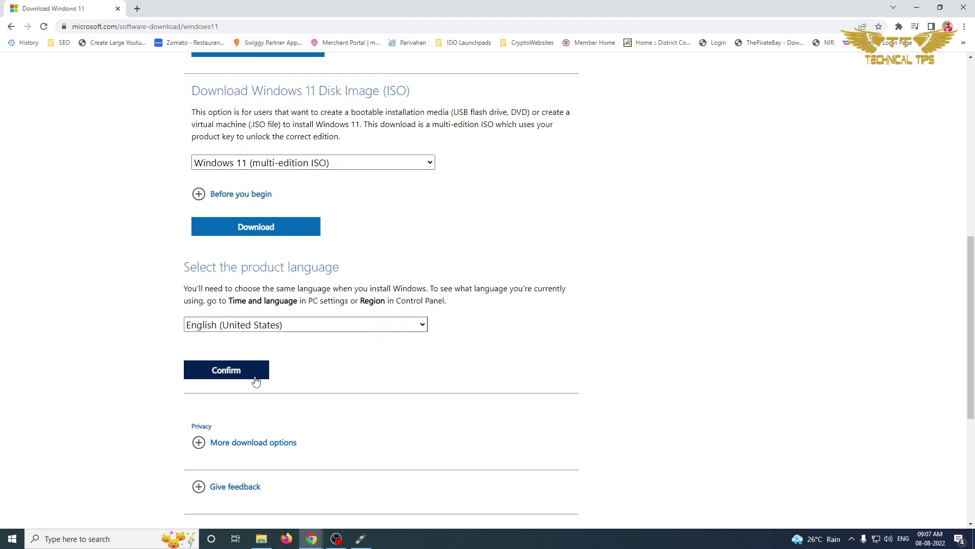
pyautogui.click(228, 377)
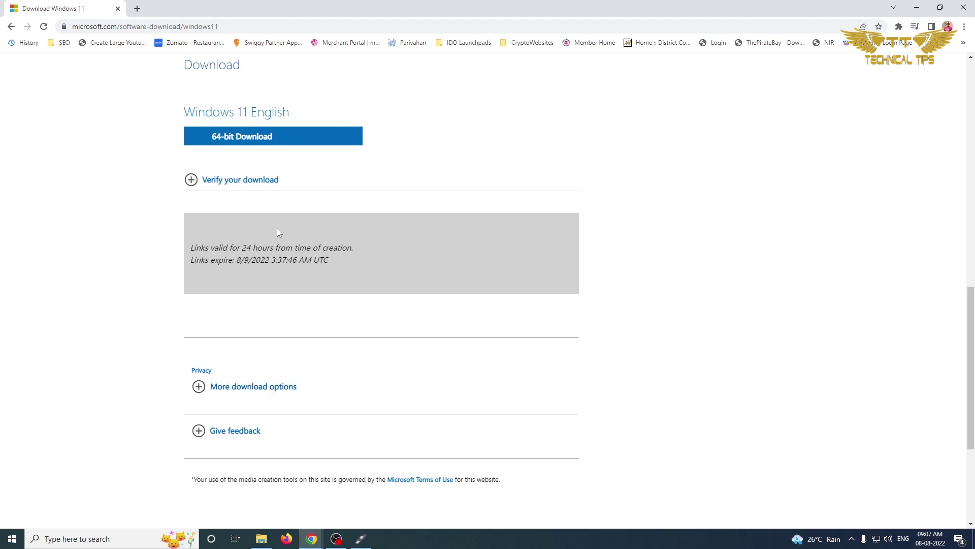
pyautogui.click(228, 141)
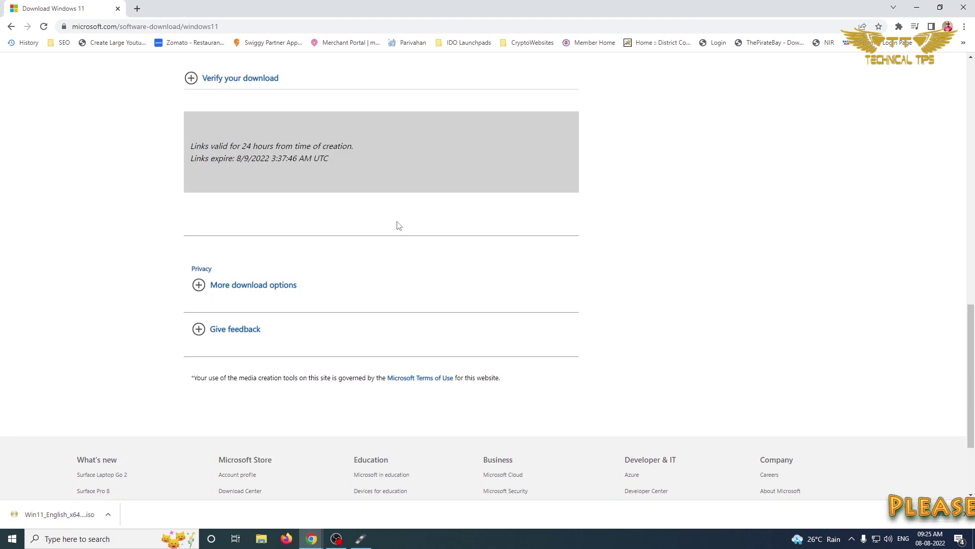
pyautogui.click(920, 8)
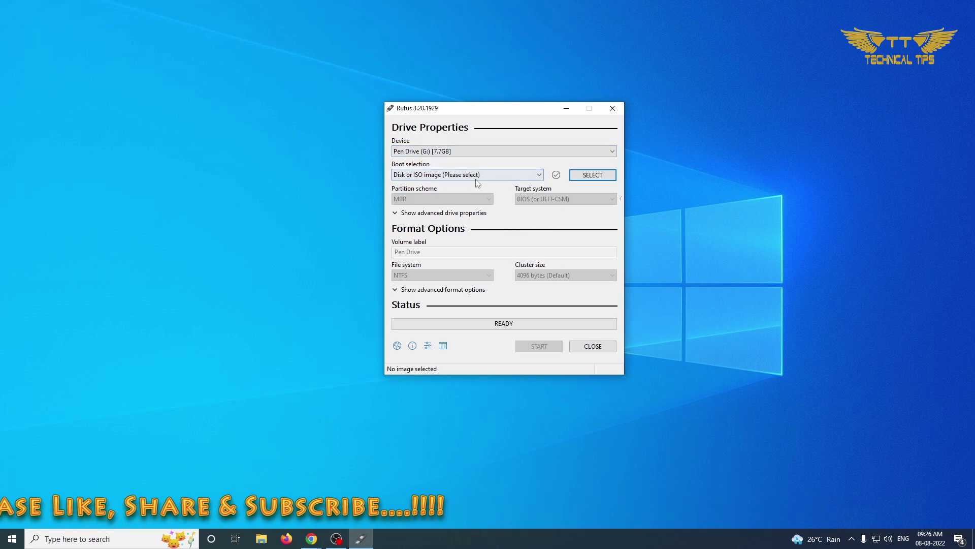
# - Load Win11_English_x64v1.iso from Downloads as the Rufus boot image
pyautogui.click(605, 178)
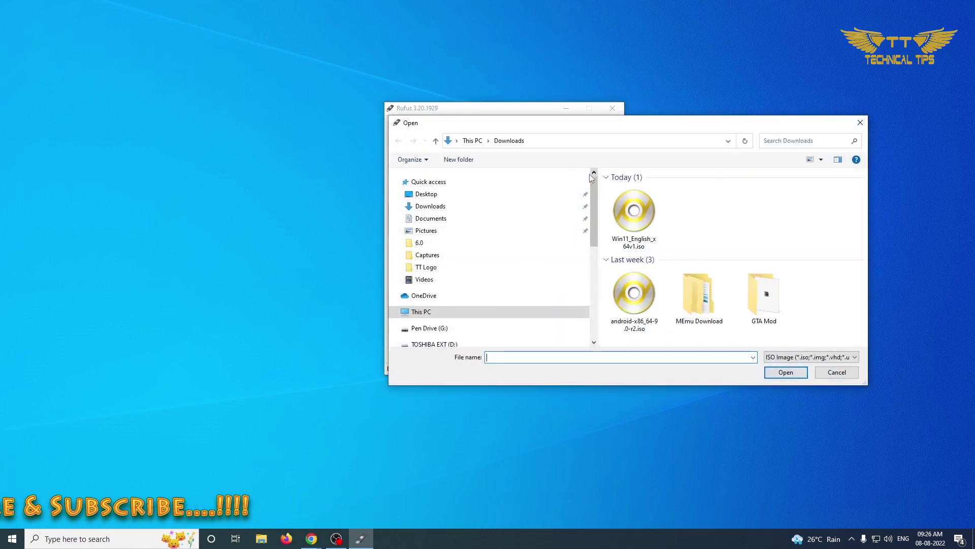
pyautogui.click(634, 216)
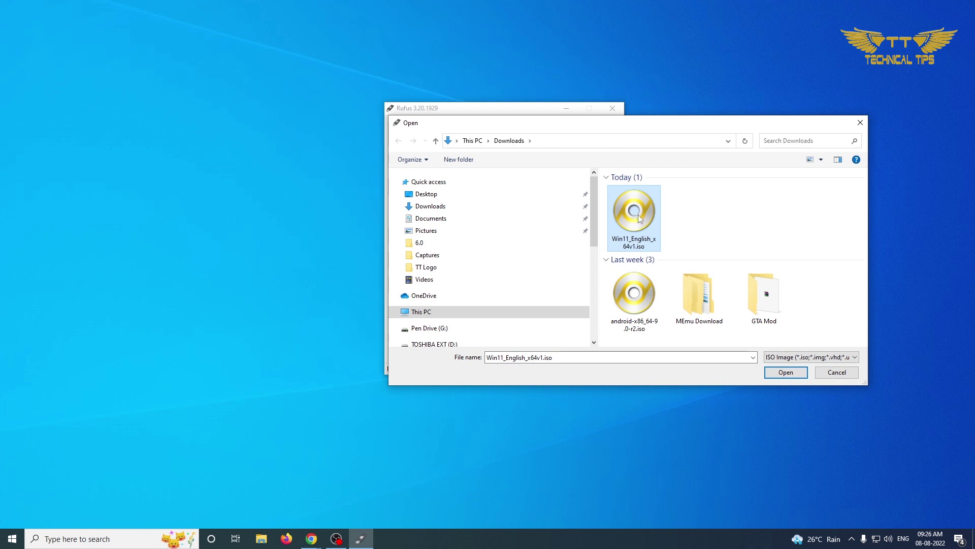
pyautogui.click(782, 374)
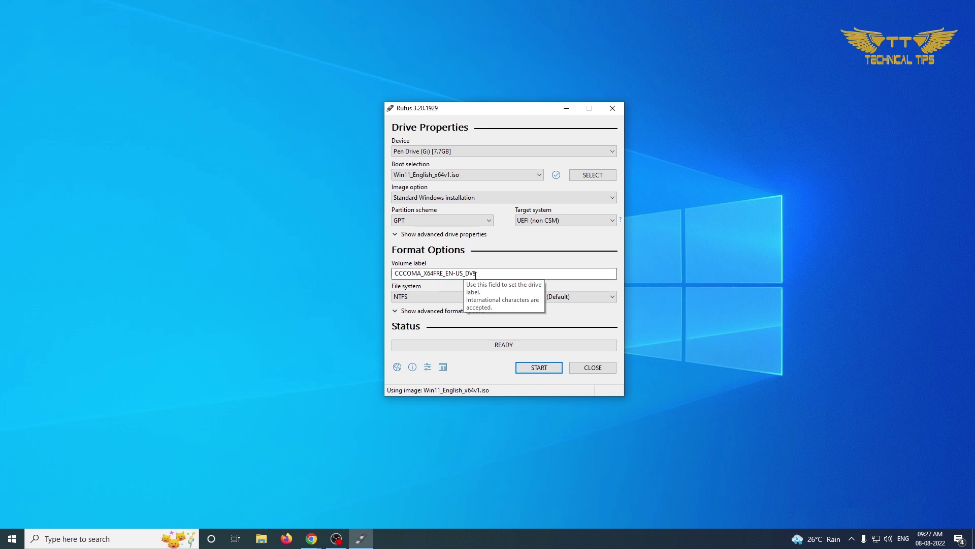
# - Change the volume label to 'Windows 11' and start creating the bootable drive
pyautogui.moveTo(483, 273); pyautogui.dragTo(144, 299)
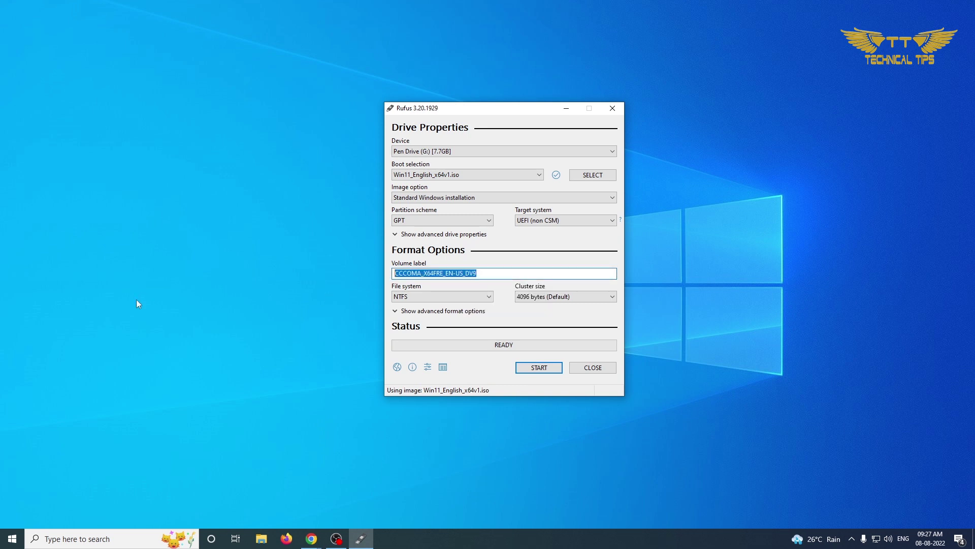
pyautogui.write('Wind')
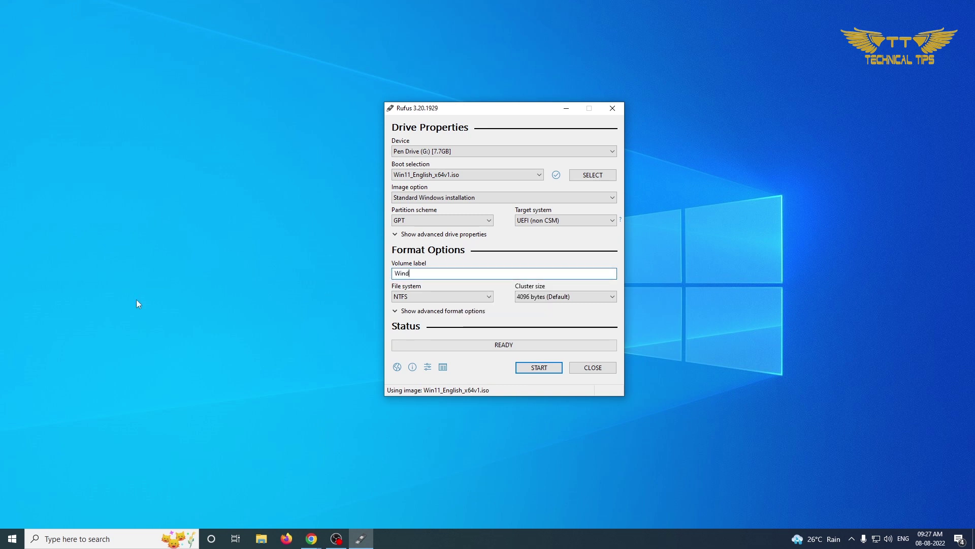
pyautogui.write('ows 11')
pyautogui.click(529, 368)
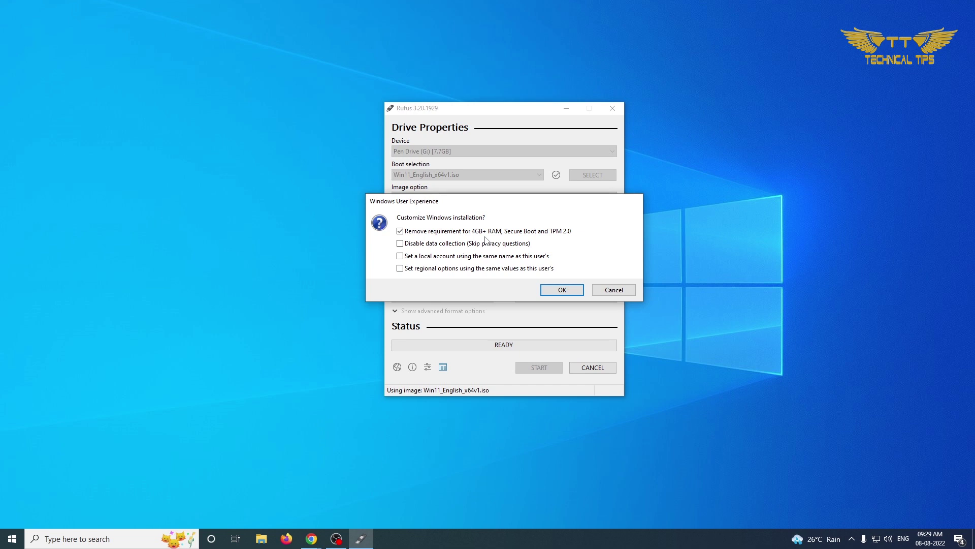
# - Also tick Disable data collection and accept the Windows 11 customisations
pyautogui.click(400, 244)
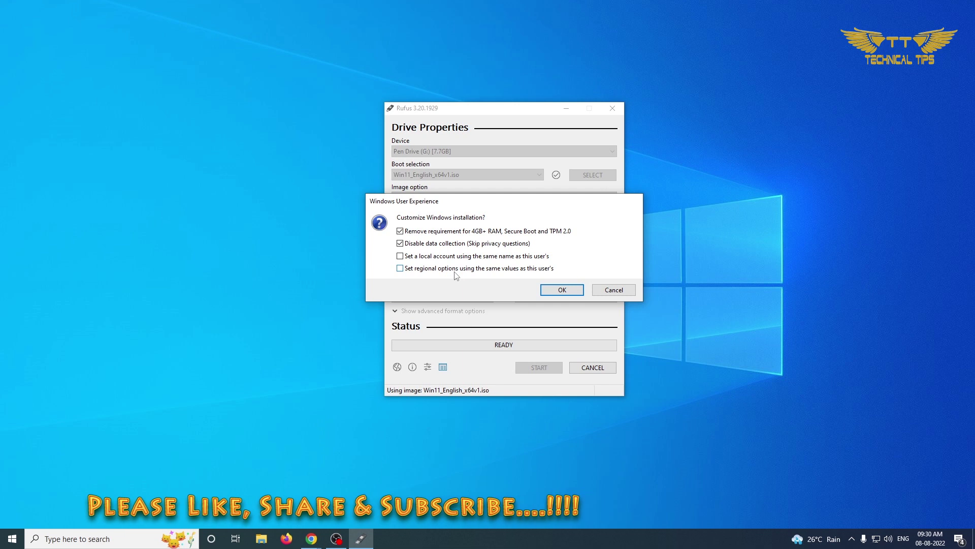
pyautogui.click(562, 290)
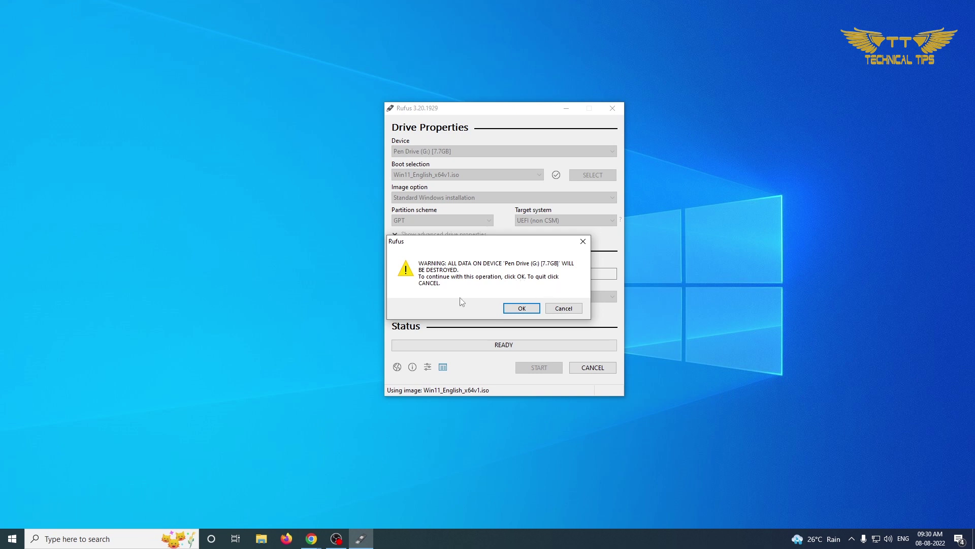
# - Confirm erasing Pen Drive (G:), let Windows 11 finish writing, then close Rufus
pyautogui.click(518, 309)
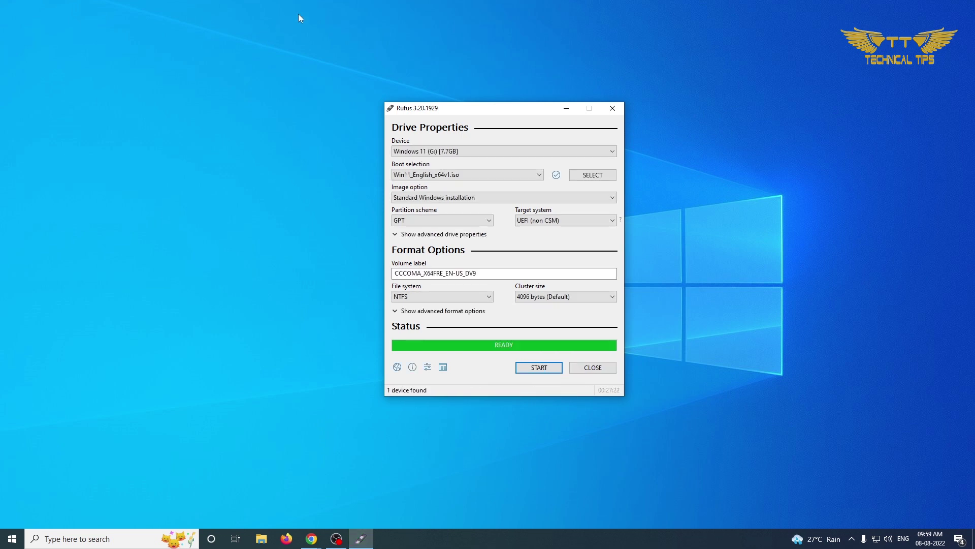
pyautogui.click(568, 422)
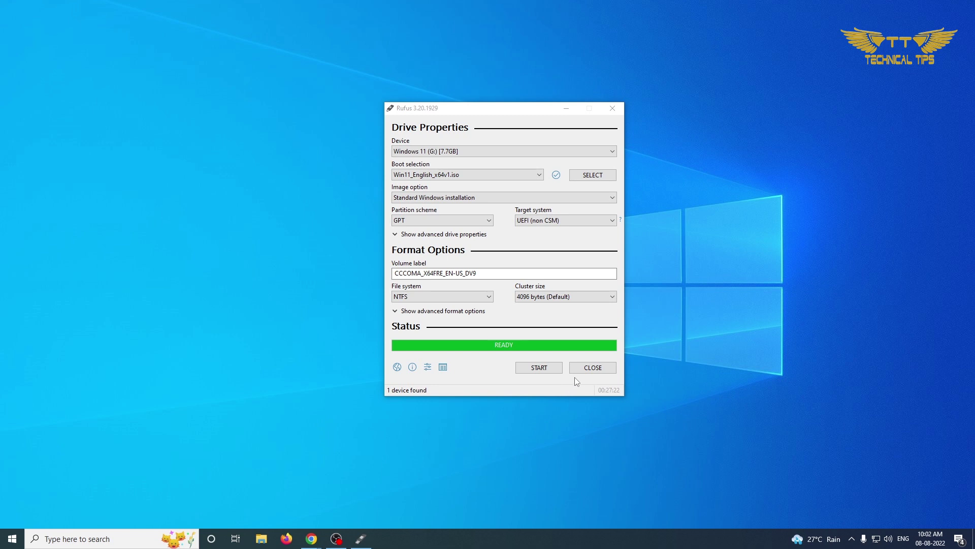
pyautogui.click(590, 372)
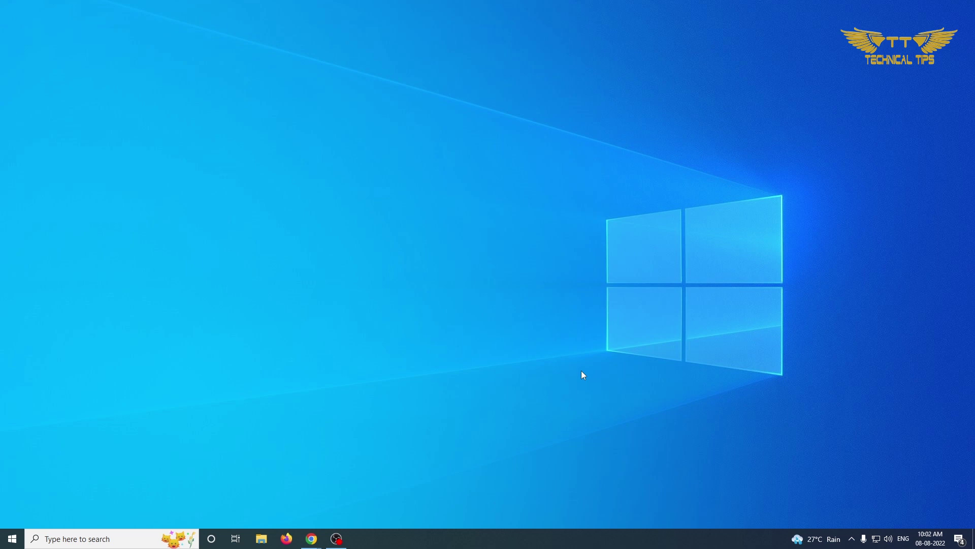
# - Browse from drive C to This PC, view Windows 11 (G:)'s setup files, then close Explorer
pyautogui.press('super+r')
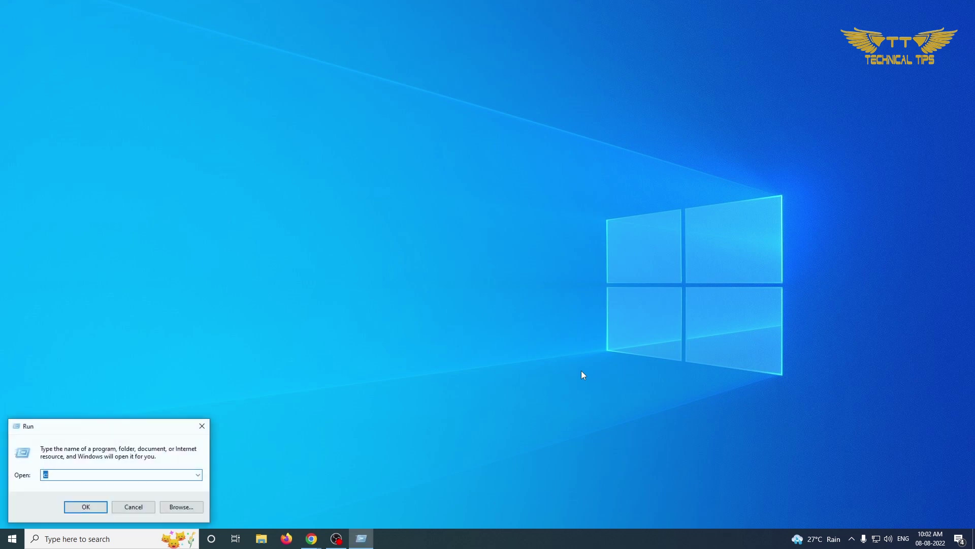
pyautogui.press('Return')
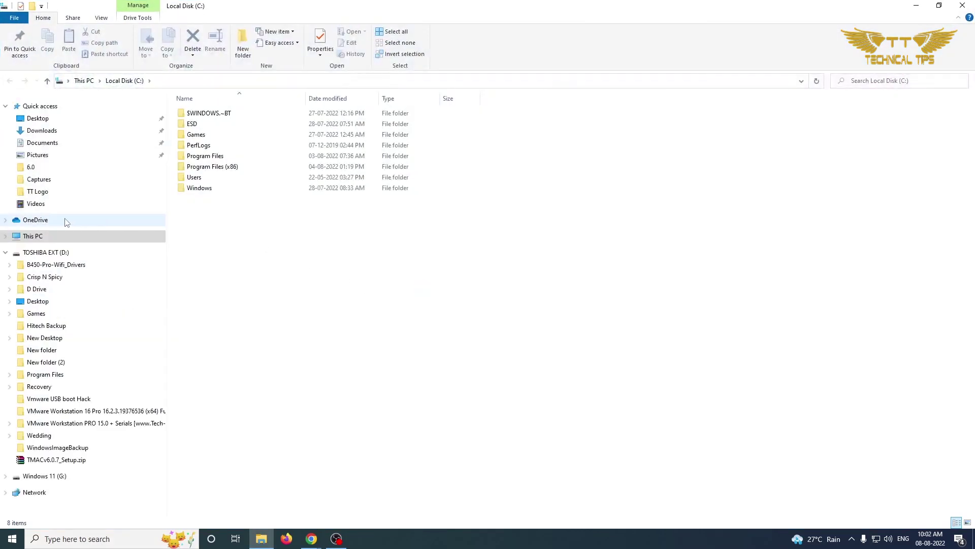
pyautogui.click(33, 237)
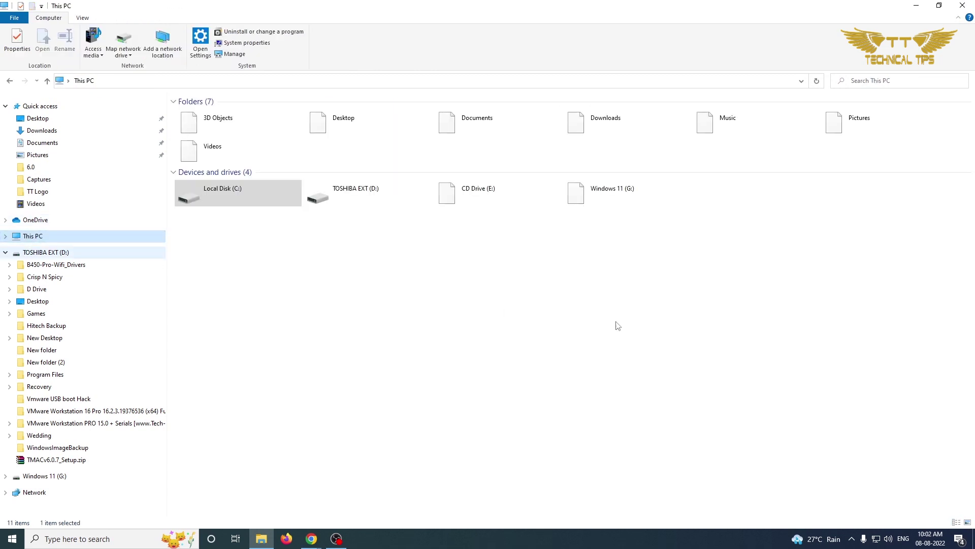
pyautogui.doubleClick(612, 203)
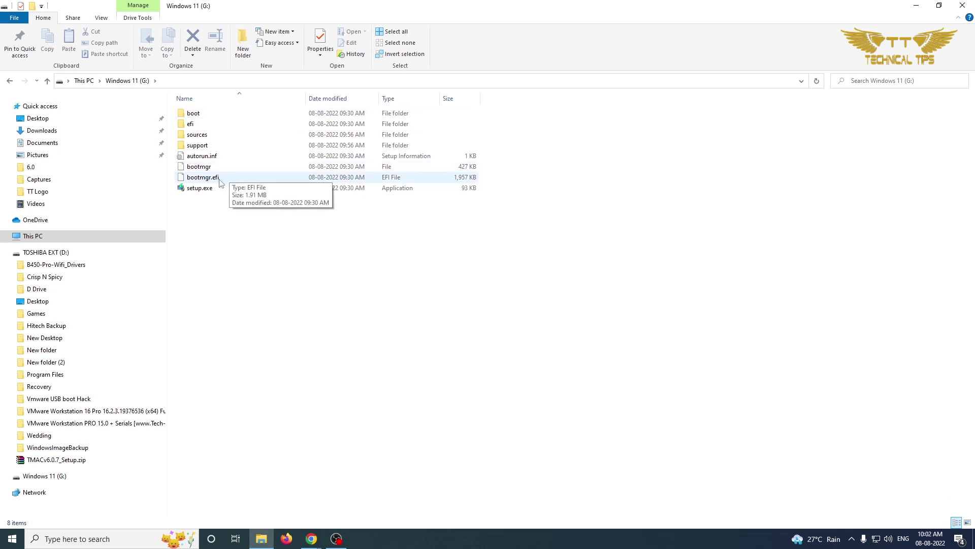
pyautogui.click(963, 6)
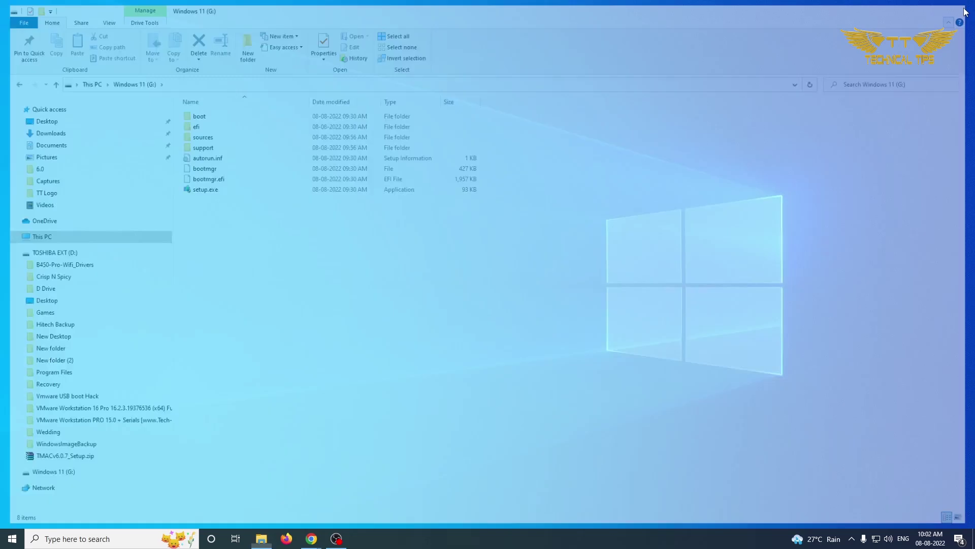